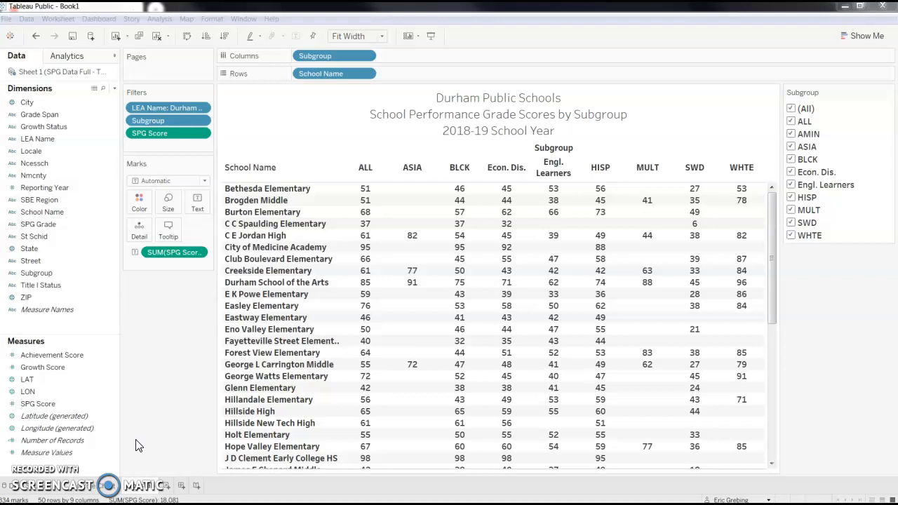
- Duplicate the current crosstab worksheet and rename the copy as Heat Map
right_click(151, 491)
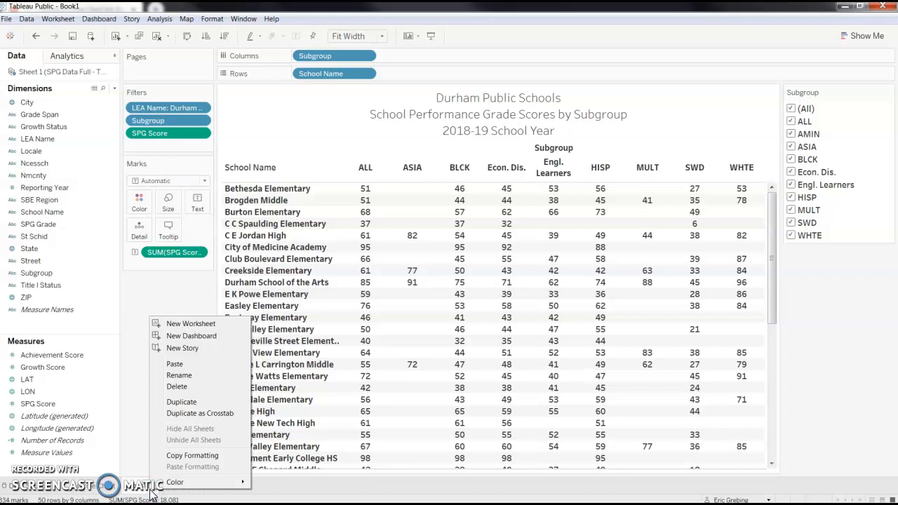
click(211, 413)
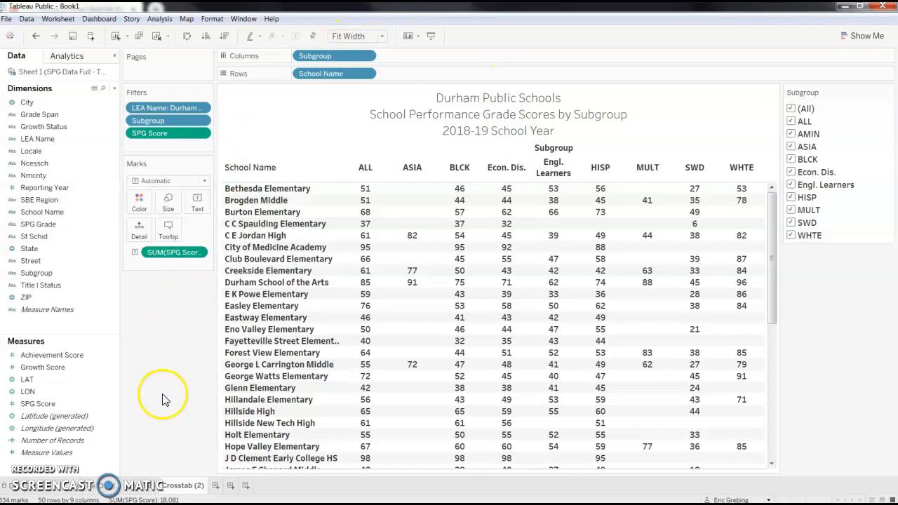
double_click(184, 486)
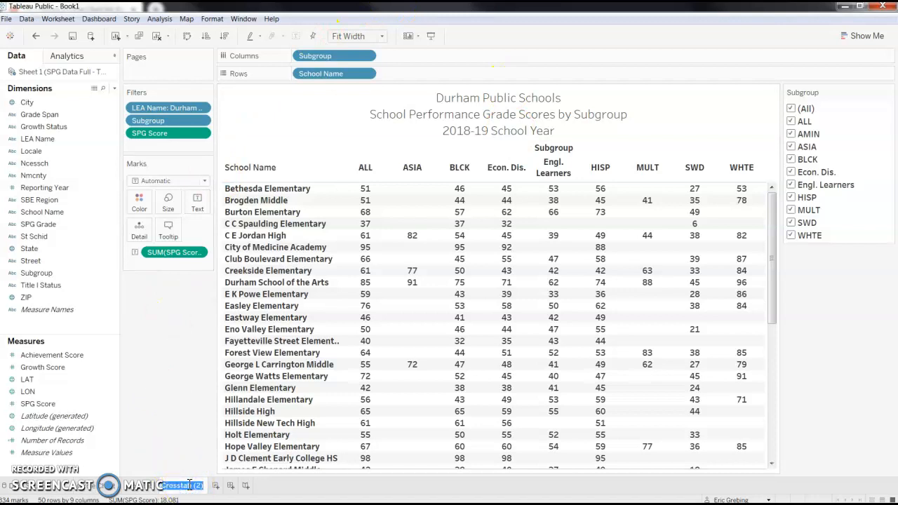
key(BackSpace)
text(Heat Map)
key(Return)
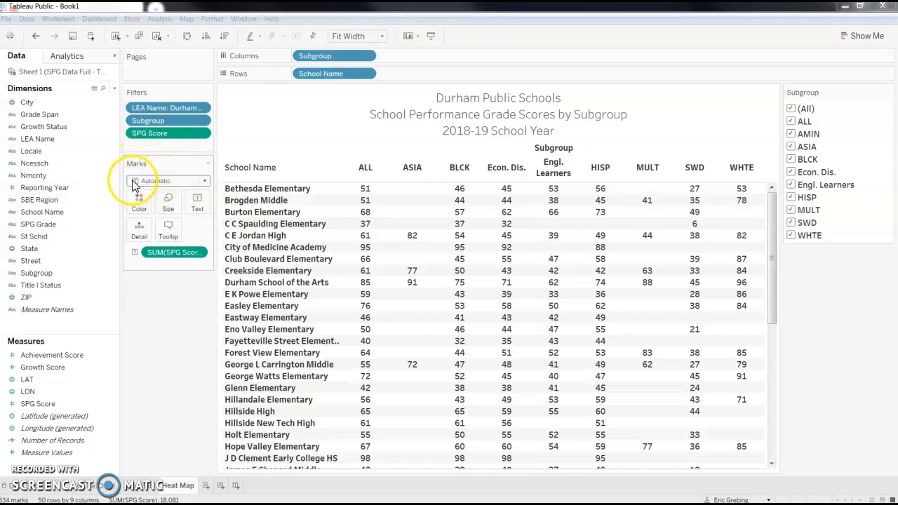
- Change the mark type to Circle and increase the height of the school rows
click(206, 185)
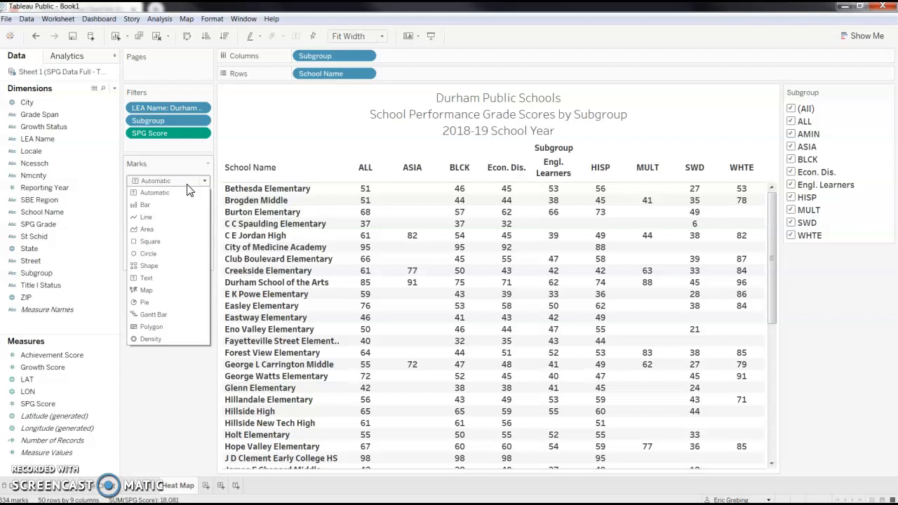
click(166, 254)
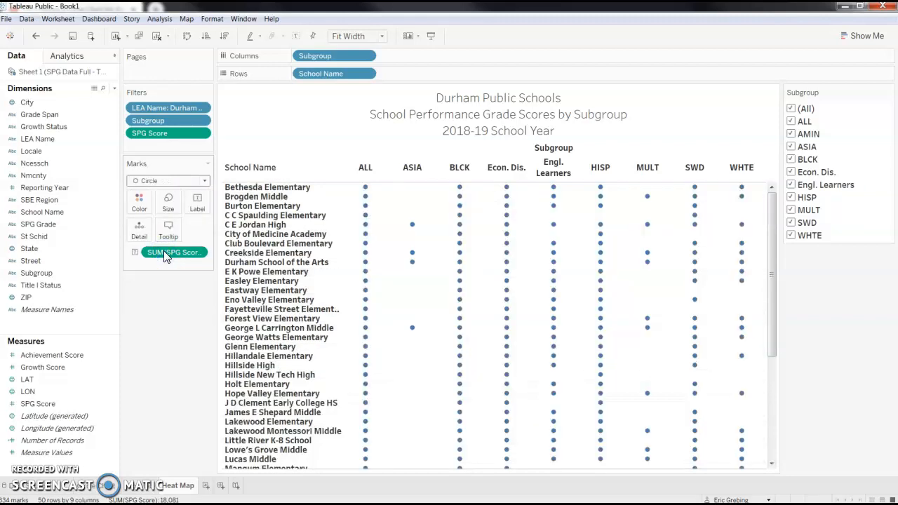
mouse_move(365, 193)
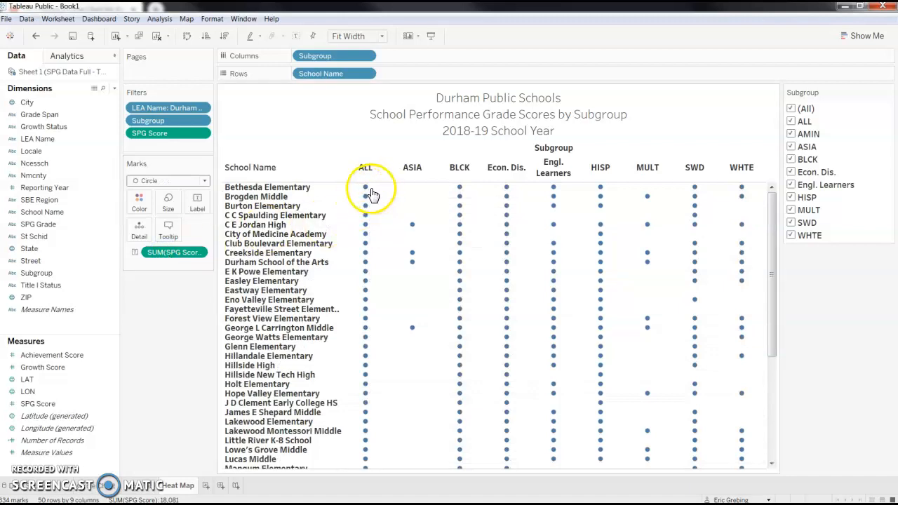
mouse_move(461, 191)
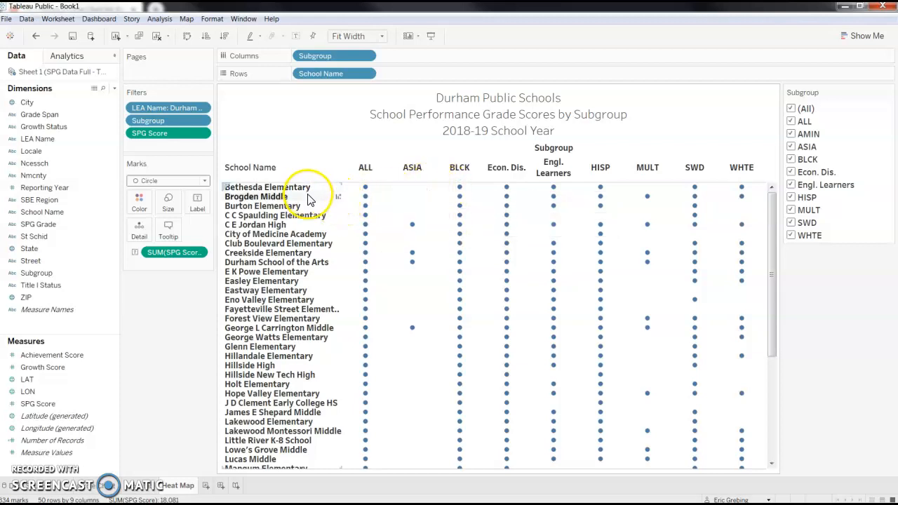
drag(308, 192, 304, 204)
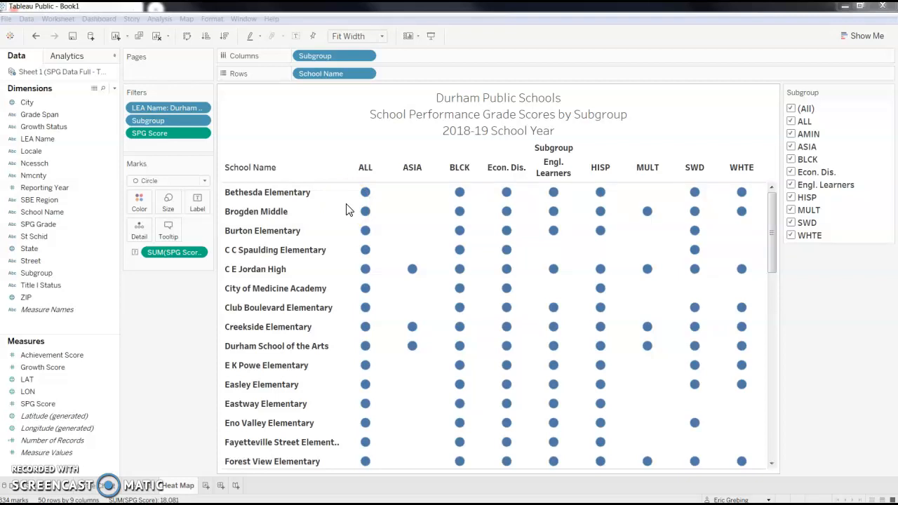
- Color the circles by SPG Grade and choose the Tableau 20 palette for editing the grade colors
click(57, 226)
drag(57, 231, 140, 206)
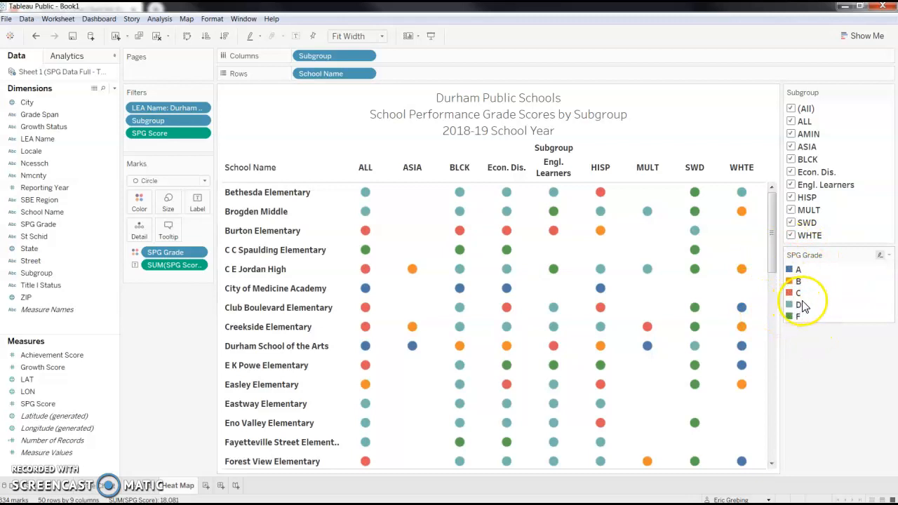
click(890, 257)
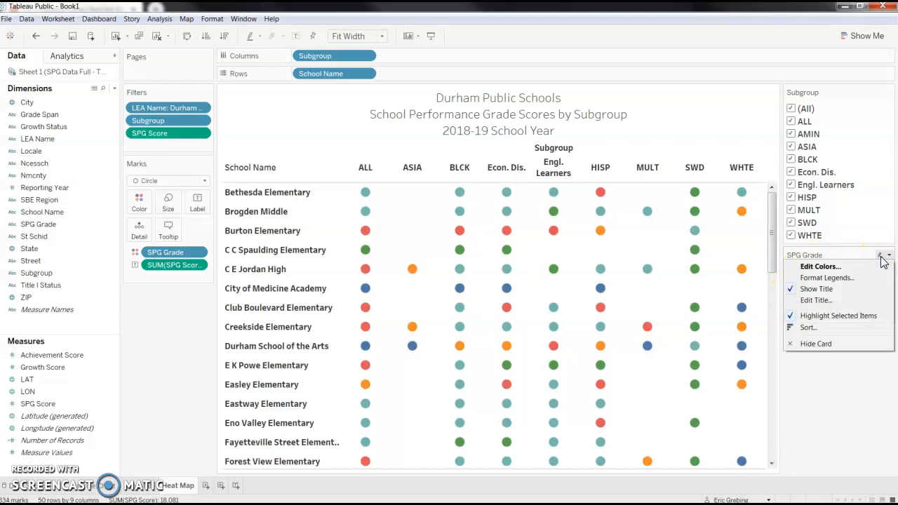
click(864, 266)
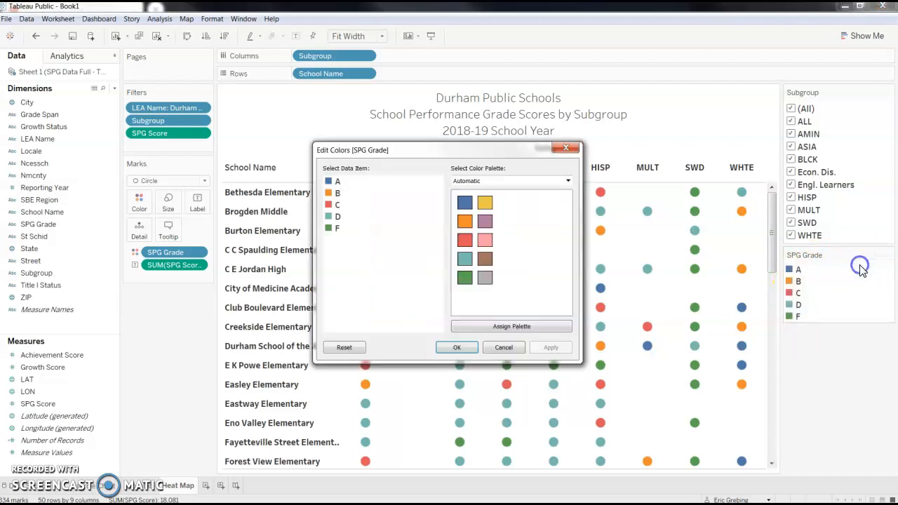
click(522, 181)
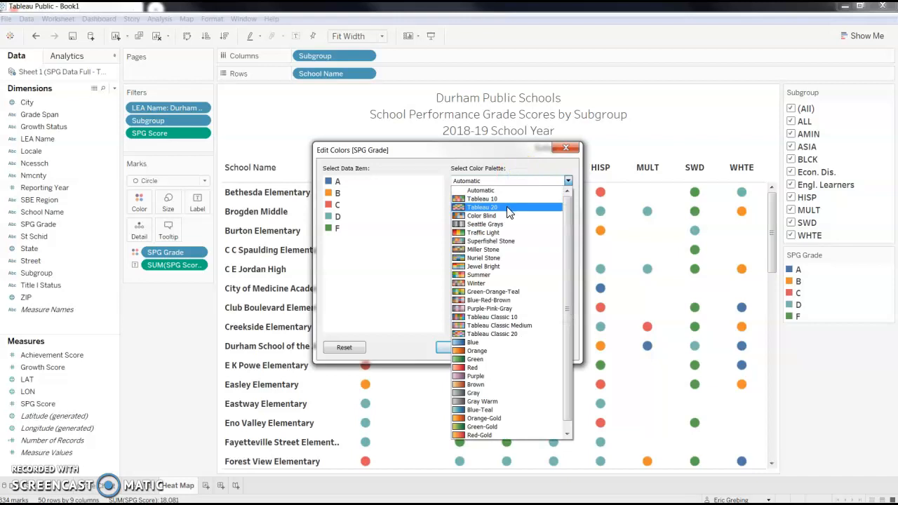
click(510, 211)
- Assign dark green to grade A, light green to B, yellow to C, orange to D and red to F, and accept the colors
click(332, 181)
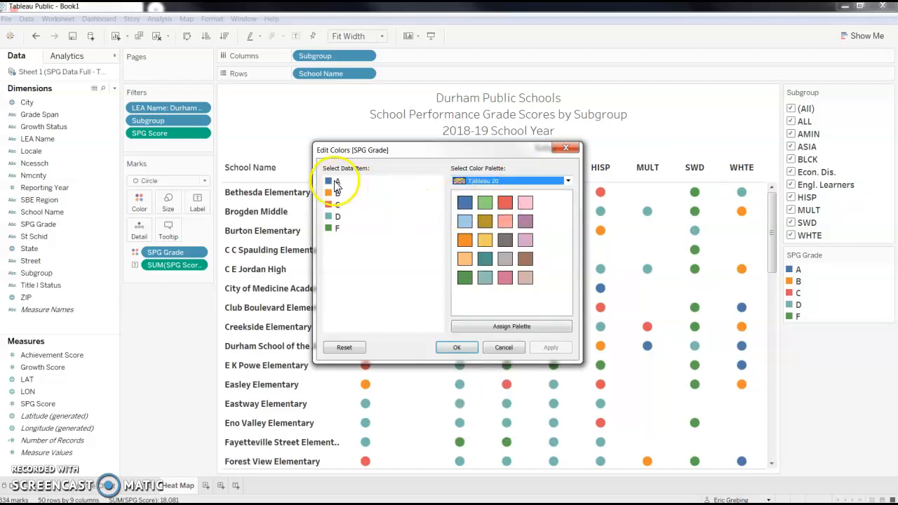
click(465, 279)
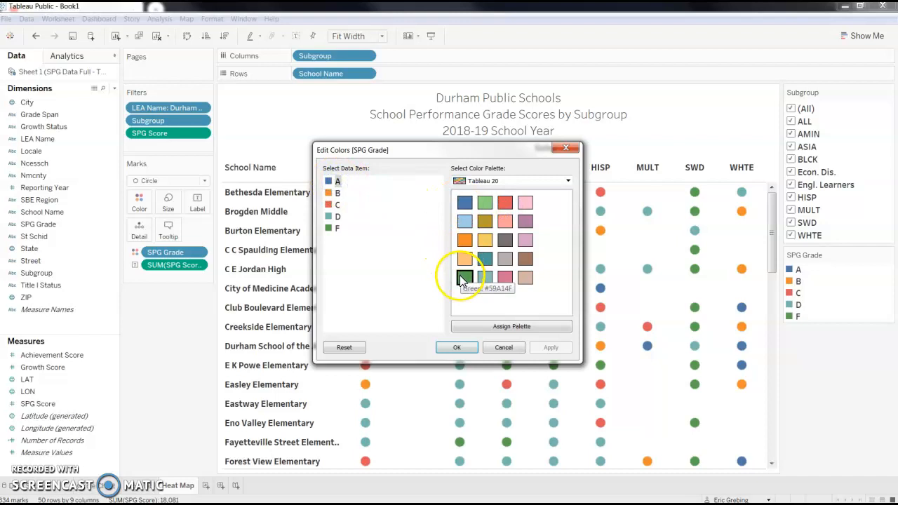
click(337, 193)
click(485, 203)
click(337, 205)
click(485, 241)
click(337, 217)
click(465, 240)
click(337, 228)
click(505, 203)
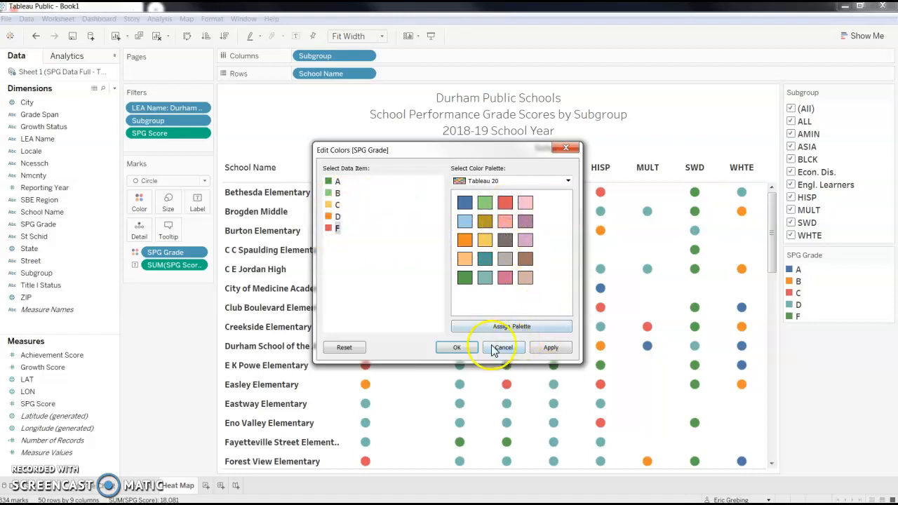
click(468, 347)
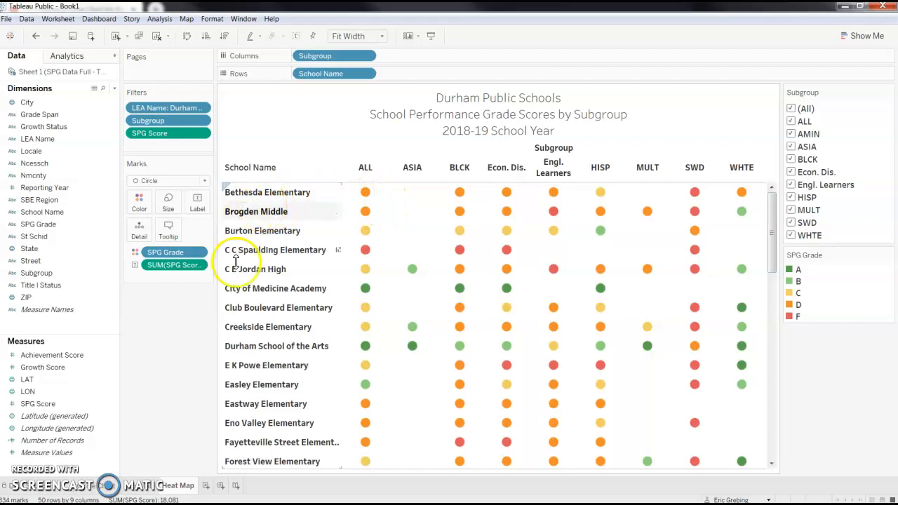
- Turn on mark labels so each circle shows its SPG Score
click(13, 481)
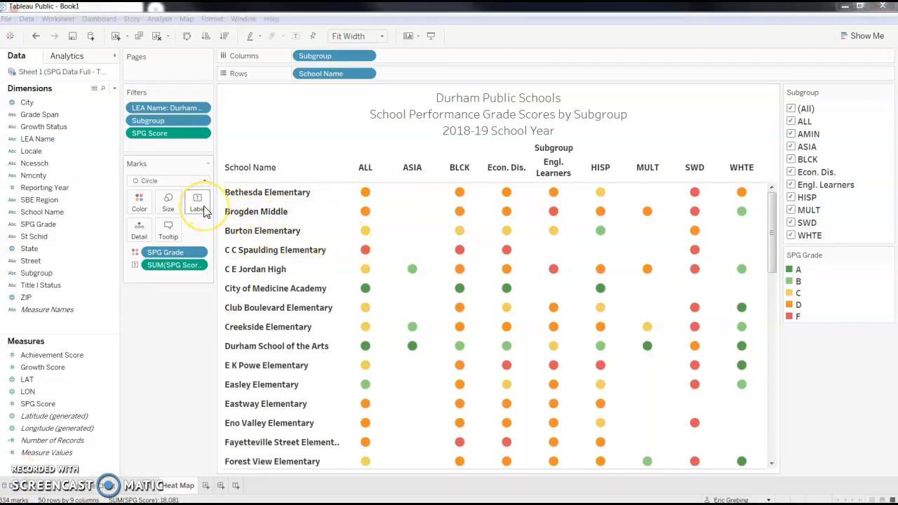
click(195, 265)
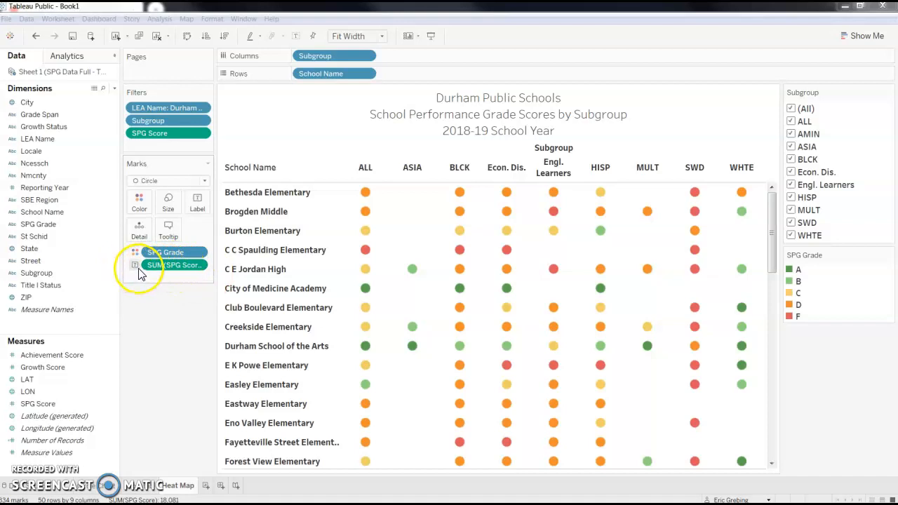
click(196, 205)
click(220, 228)
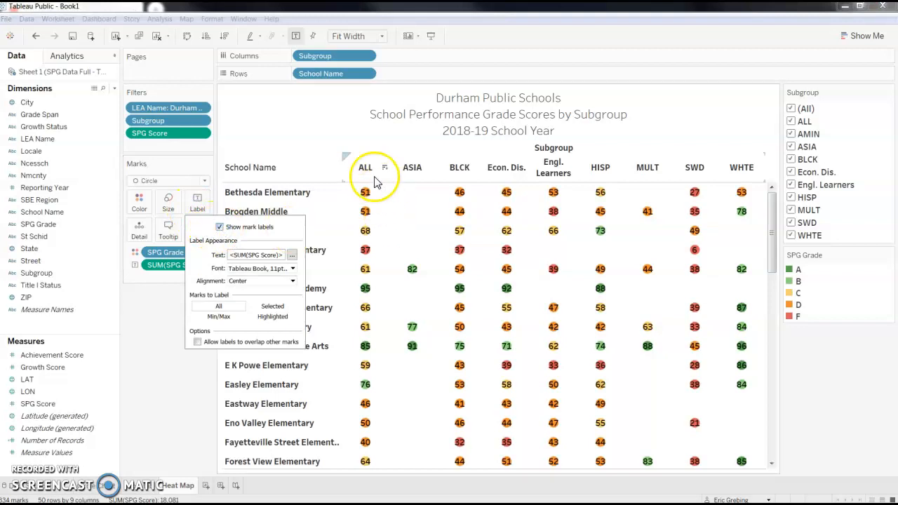
click(390, 216)
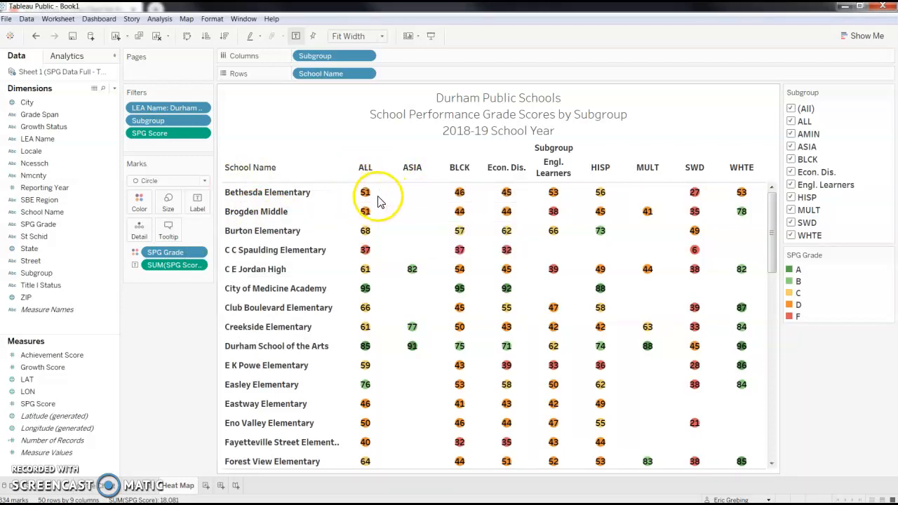
- Enlarge the circles so that the score labels fit inside them
mouse_move(376, 200)
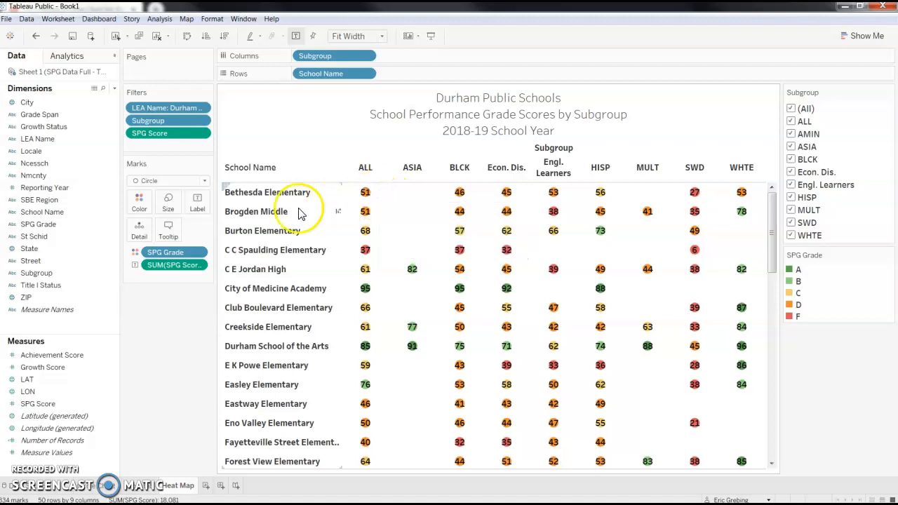
click(172, 206)
click(184, 230)
drag(190, 232, 199, 232)
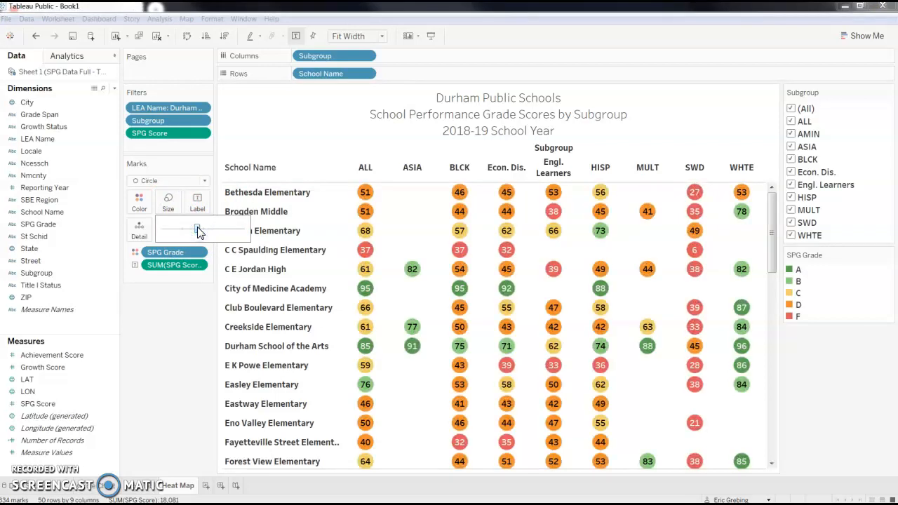
click(397, 207)
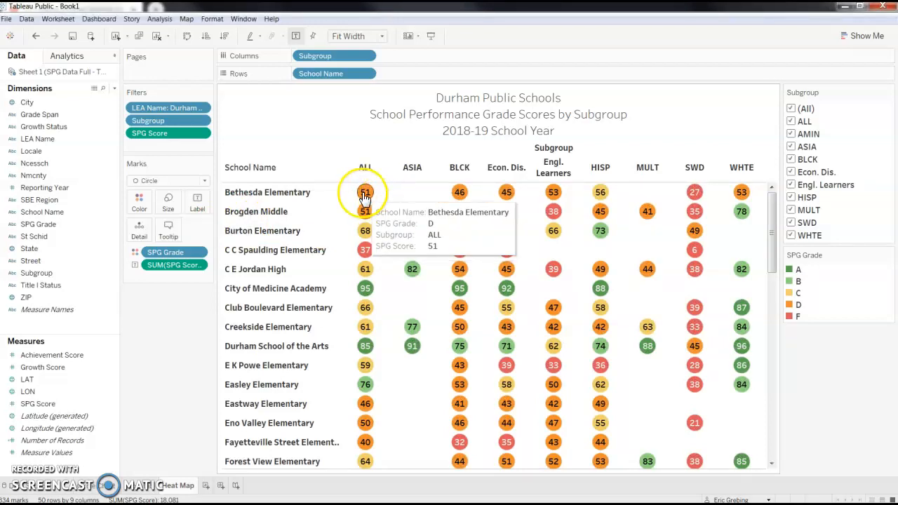
- Add a dark gray border to the circles
mouse_move(372, 234)
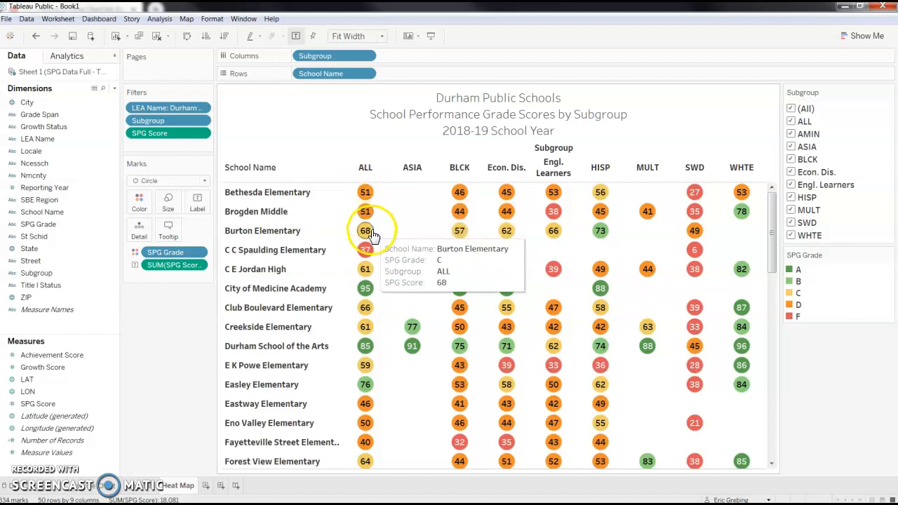
mouse_move(366, 197)
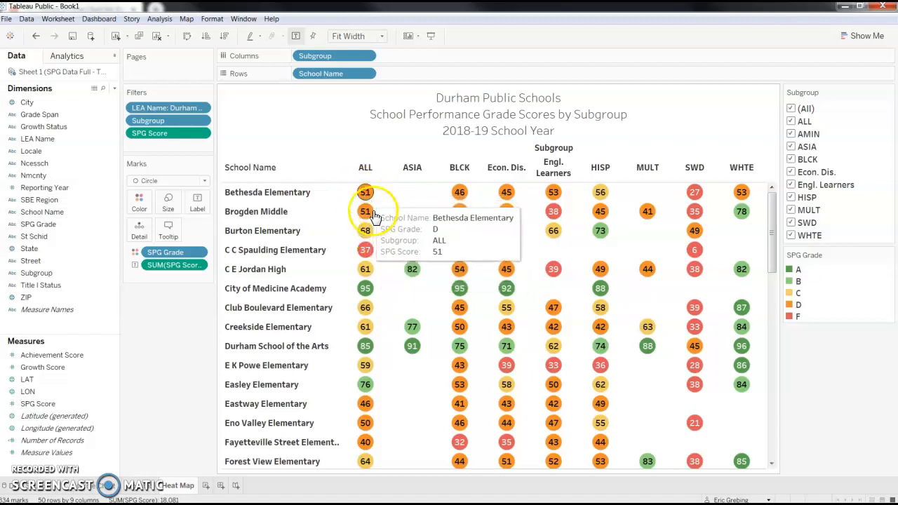
mouse_move(366, 250)
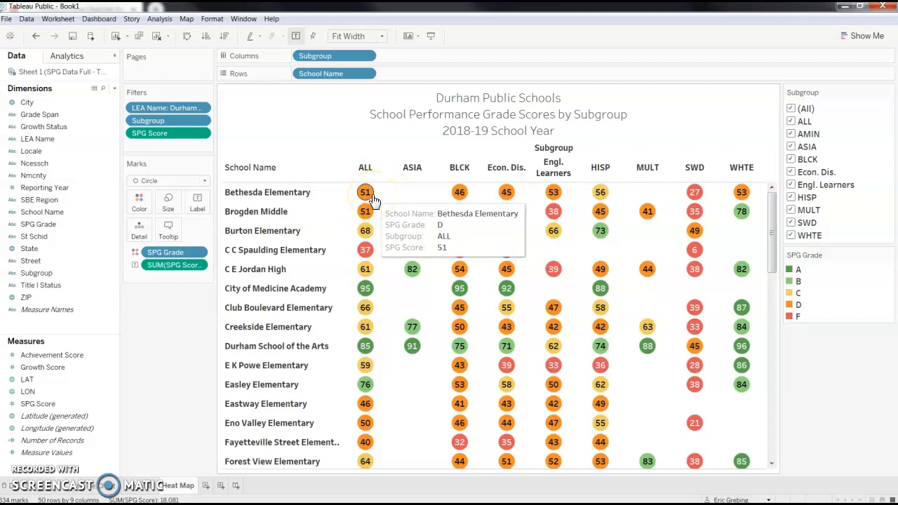
click(133, 209)
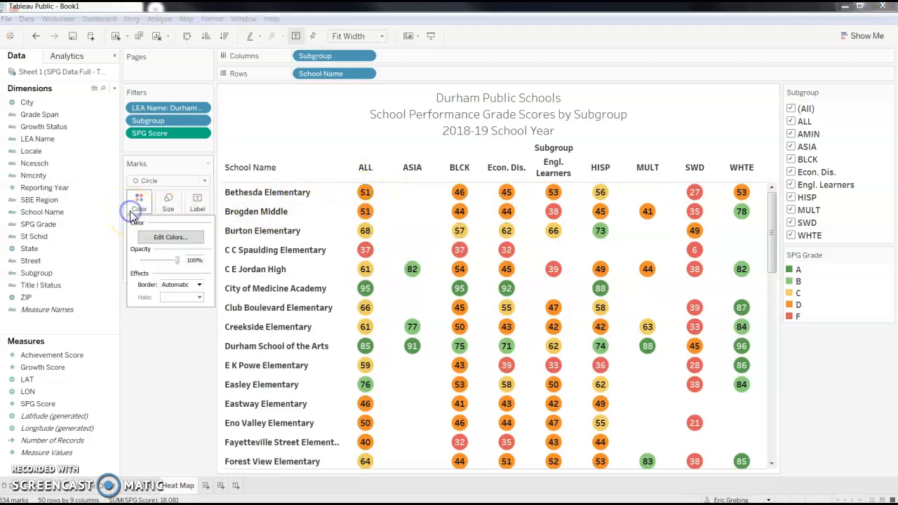
click(174, 286)
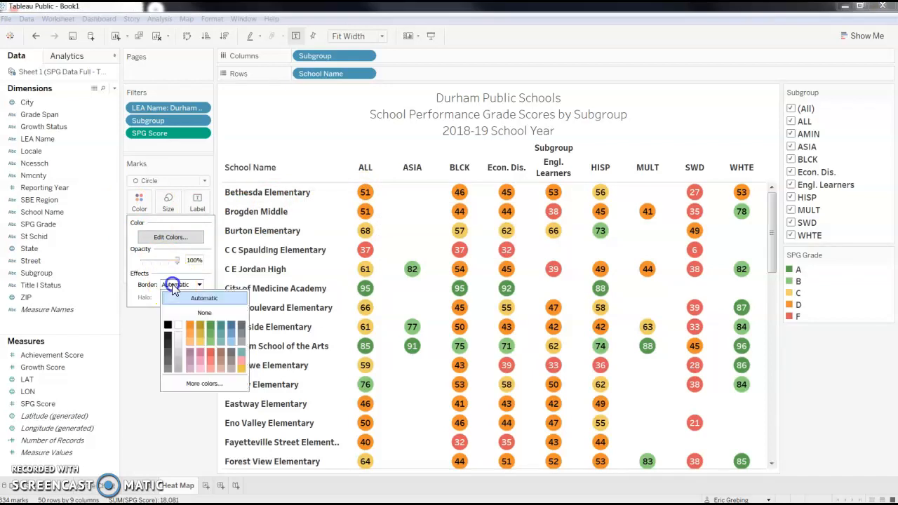
click(167, 350)
click(138, 370)
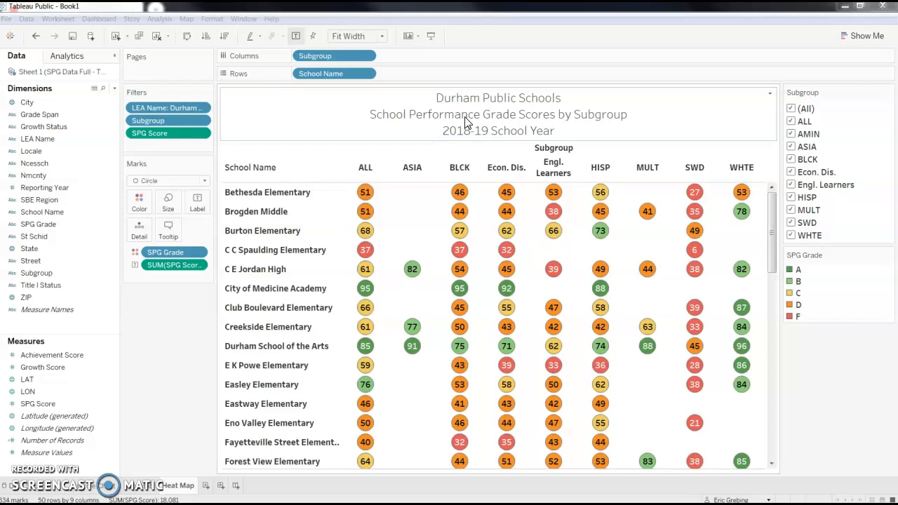
- Make the entire three-line worksheet title bold
double_click(517, 115)
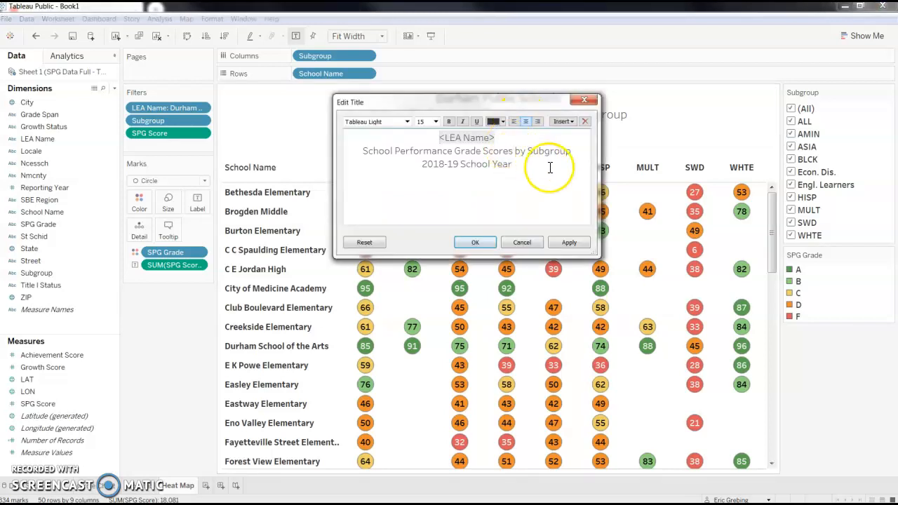
key(ctrl+a)
click(450, 122)
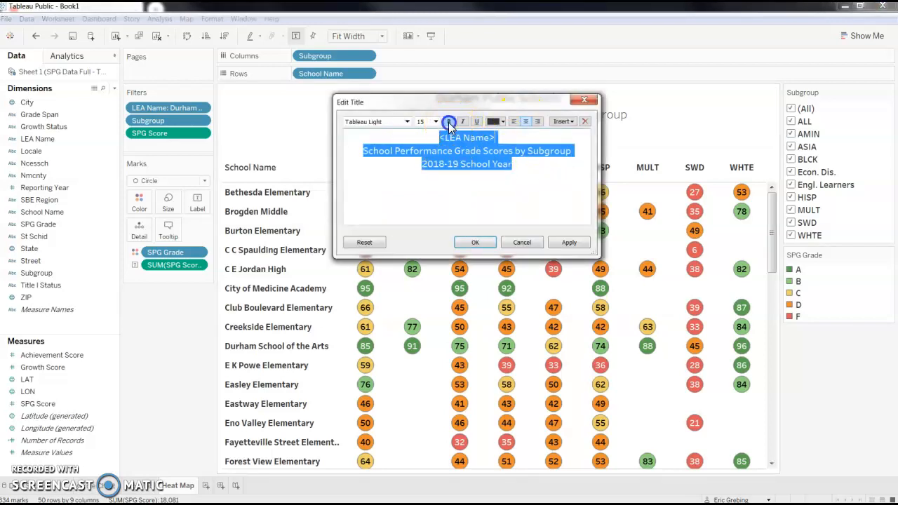
click(481, 243)
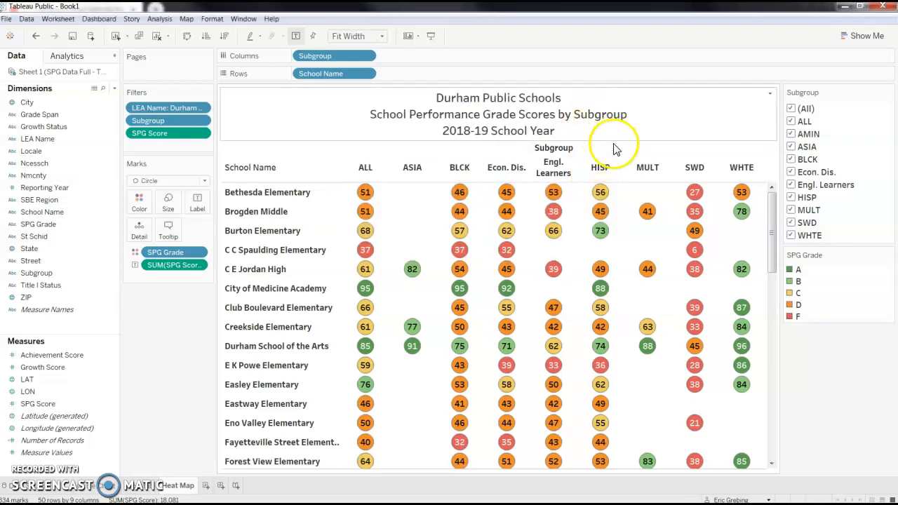
click(627, 194)
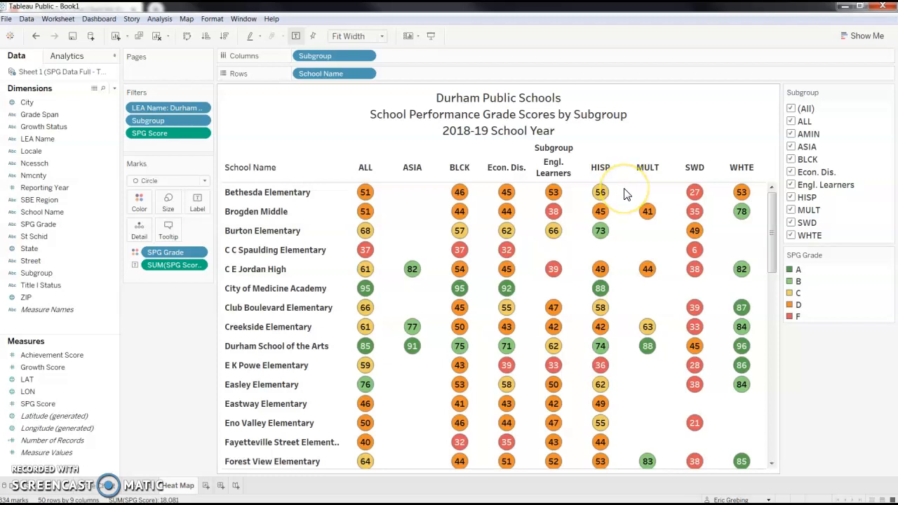